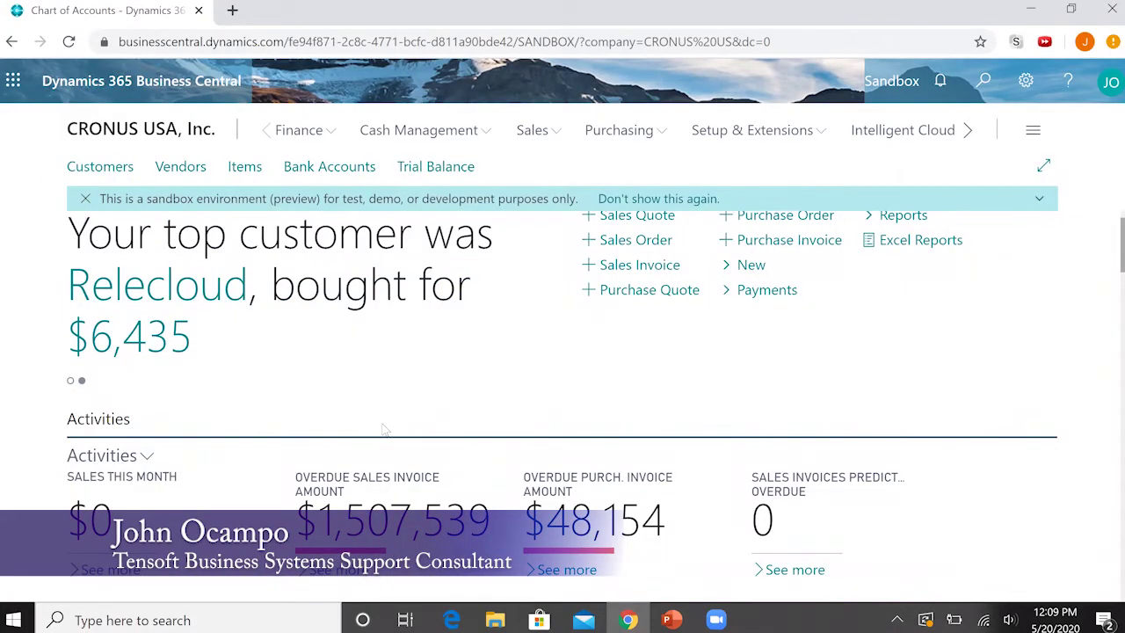
Step: Search for vendors and open the Vendors list page
key(alt+q)
text(vend)
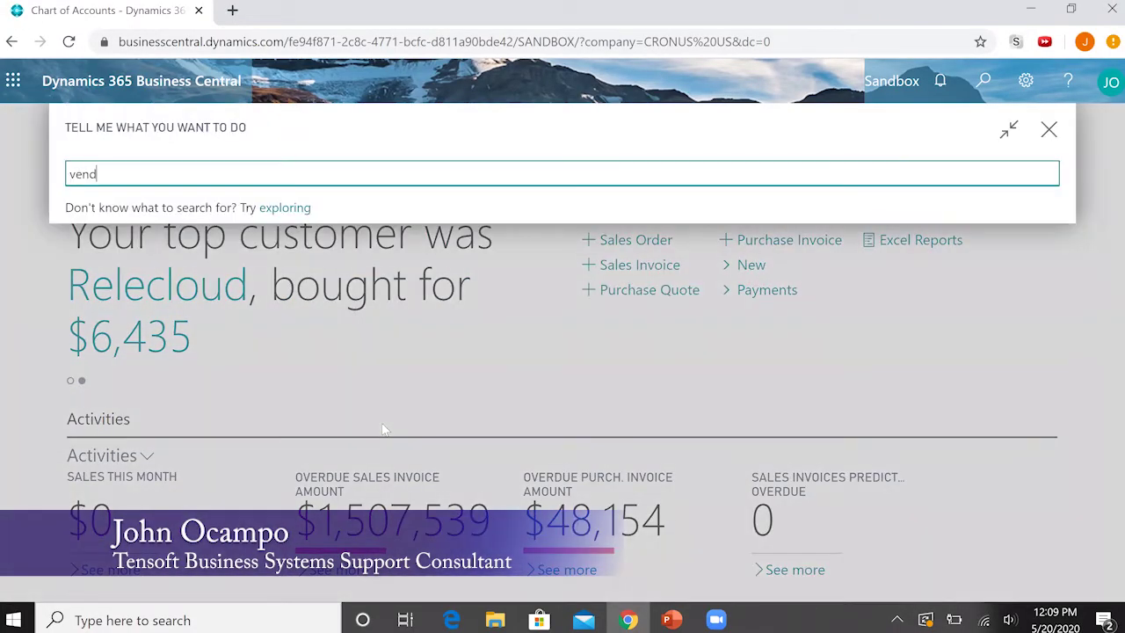
text(ors)
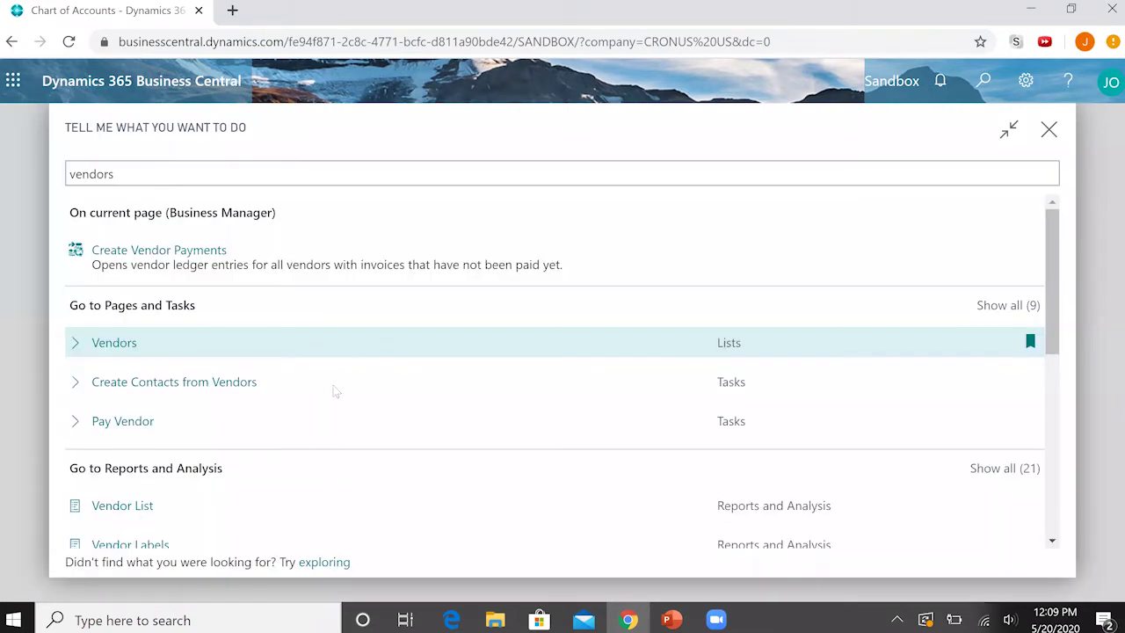
key(Return)
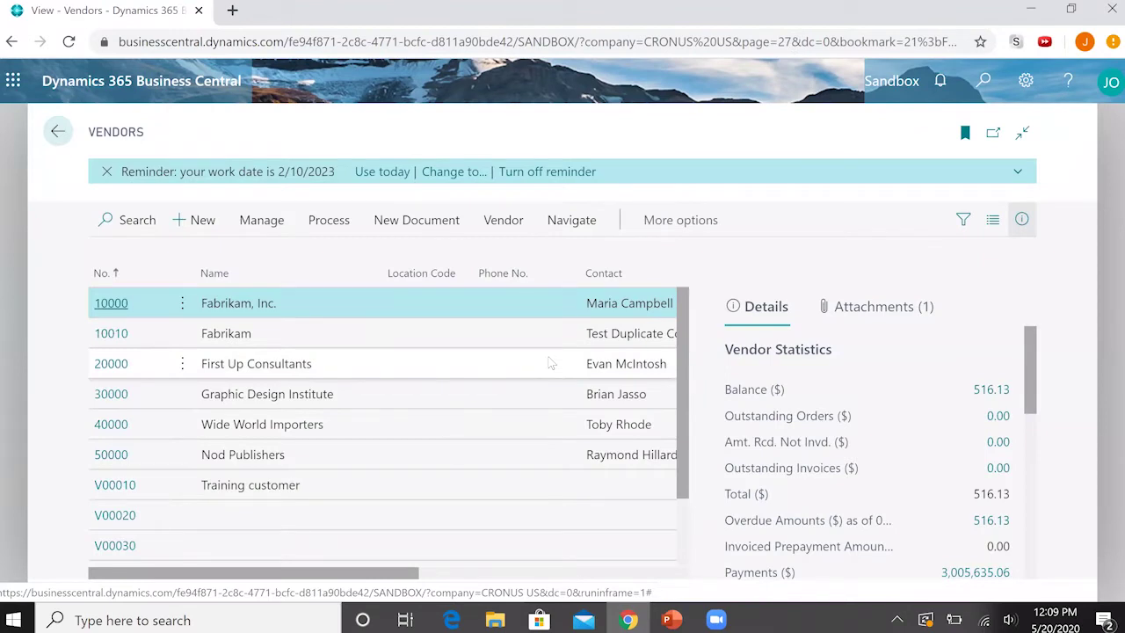
Step: Look through the vendor list for duplicate records and hide the details pane to show more columns
scroll(550, 363, down, 1)
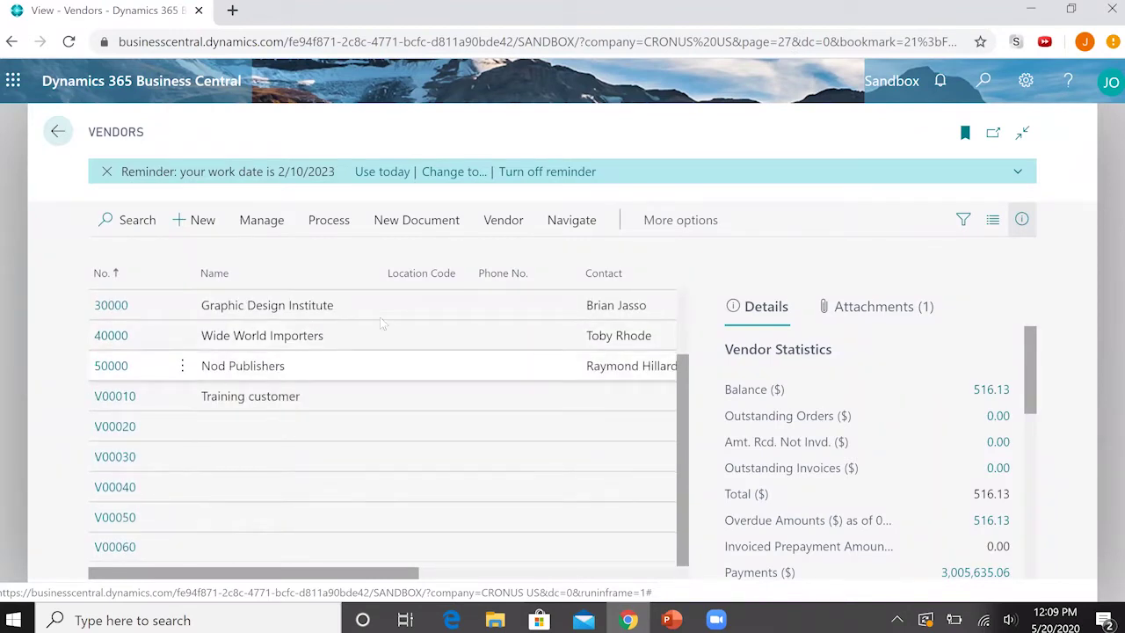
scroll(379, 316, up, 1)
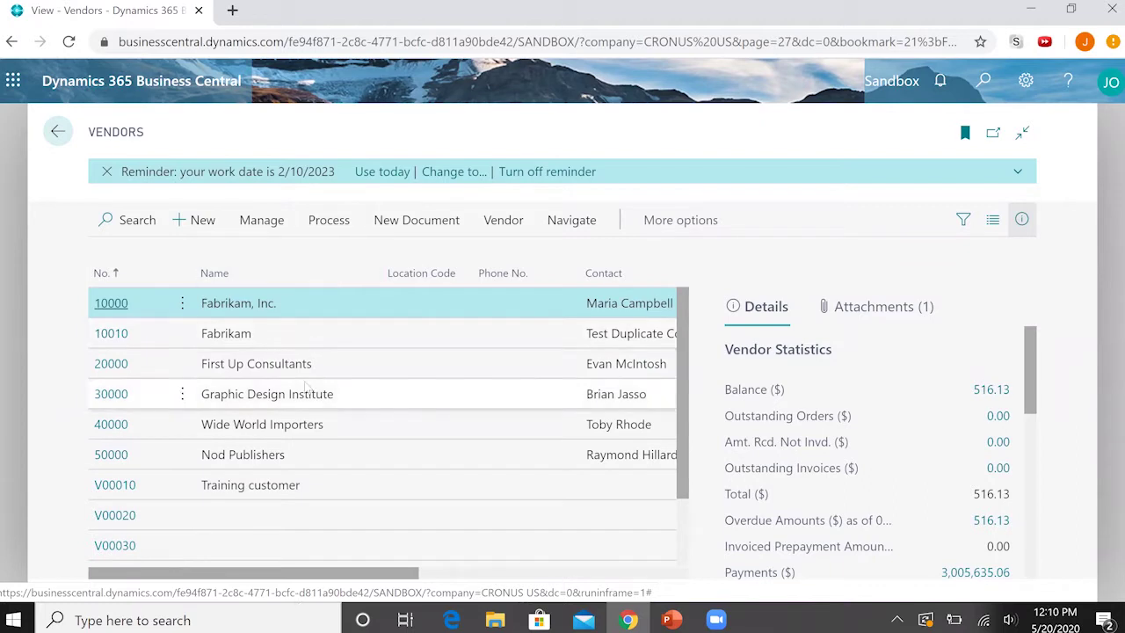
scroll(306, 387, down, 1)
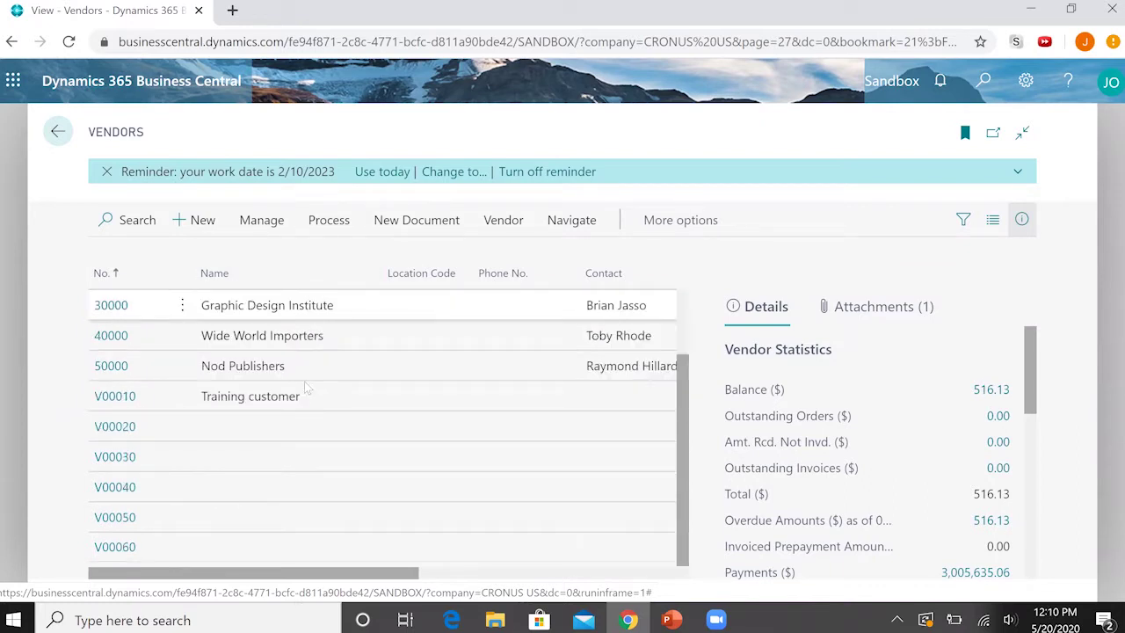
scroll(305, 382, up, 1)
scroll(348, 360, up, 1)
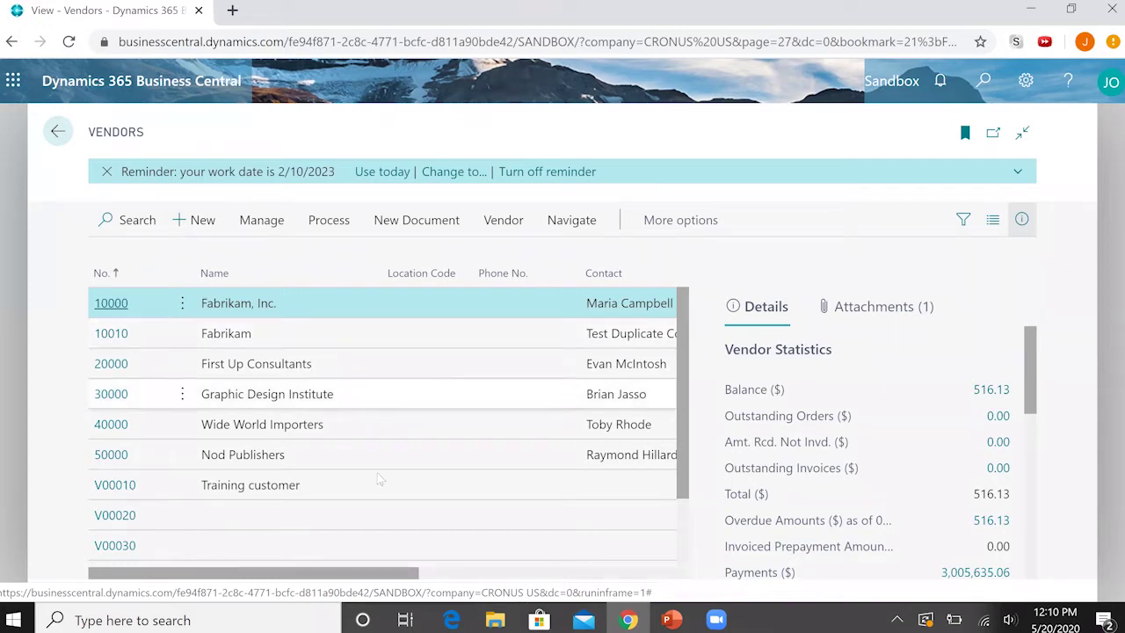
scroll(379, 477, down, 1)
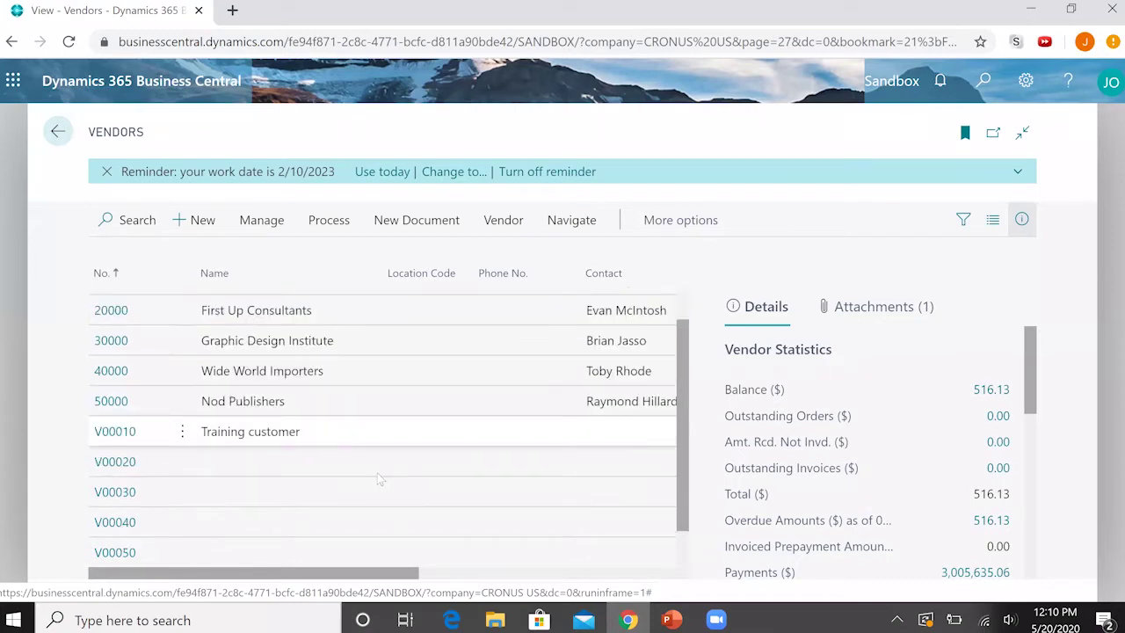
scroll(357, 355, up, 2)
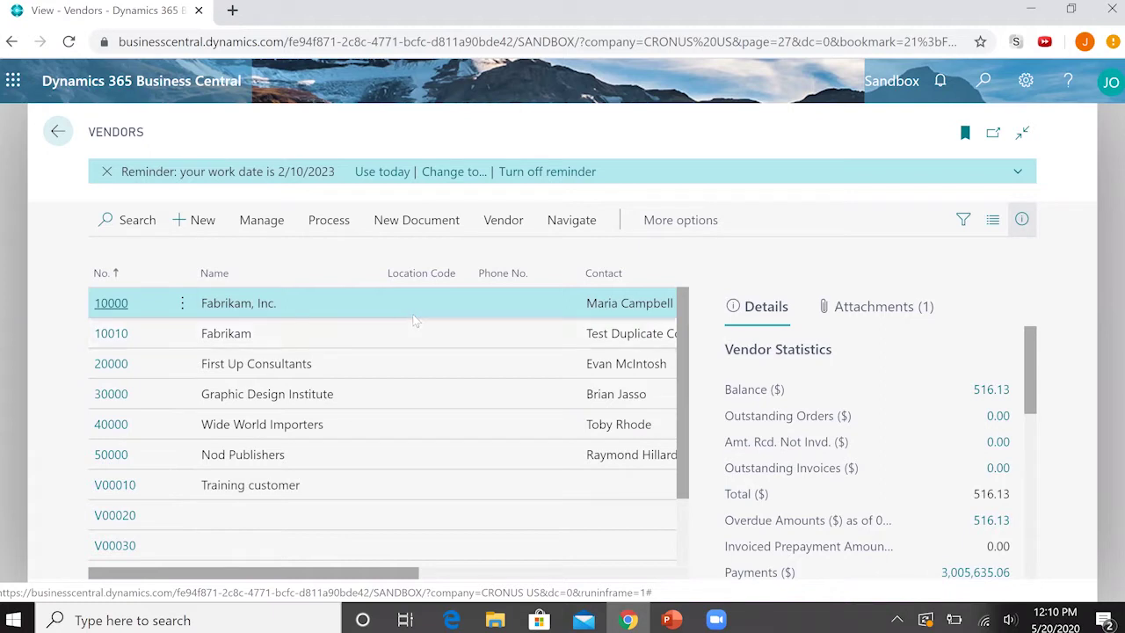
click(1021, 220)
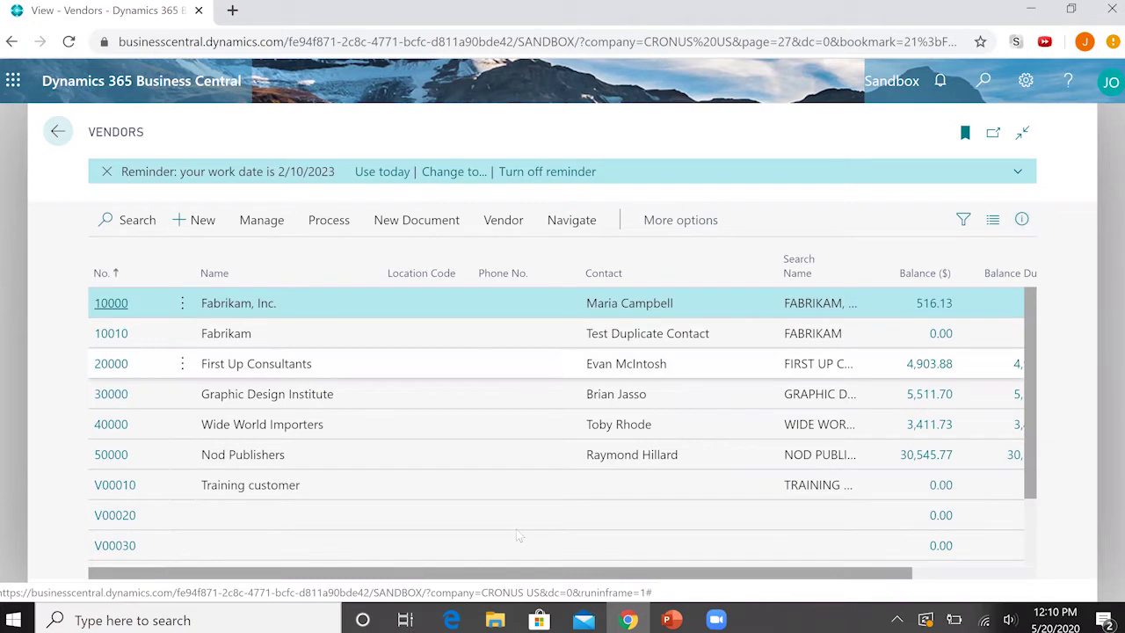
drag(542, 578, 572, 582)
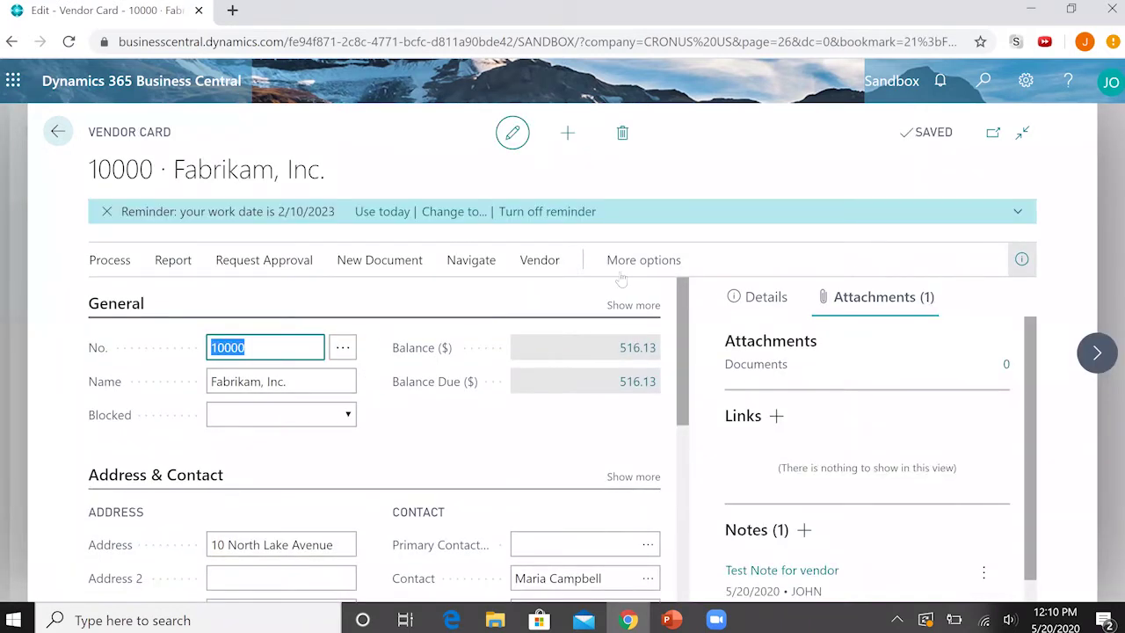
Step: Start the Merge With function from the vendor card of Fabrikam, Inc
click(628, 267)
click(629, 268)
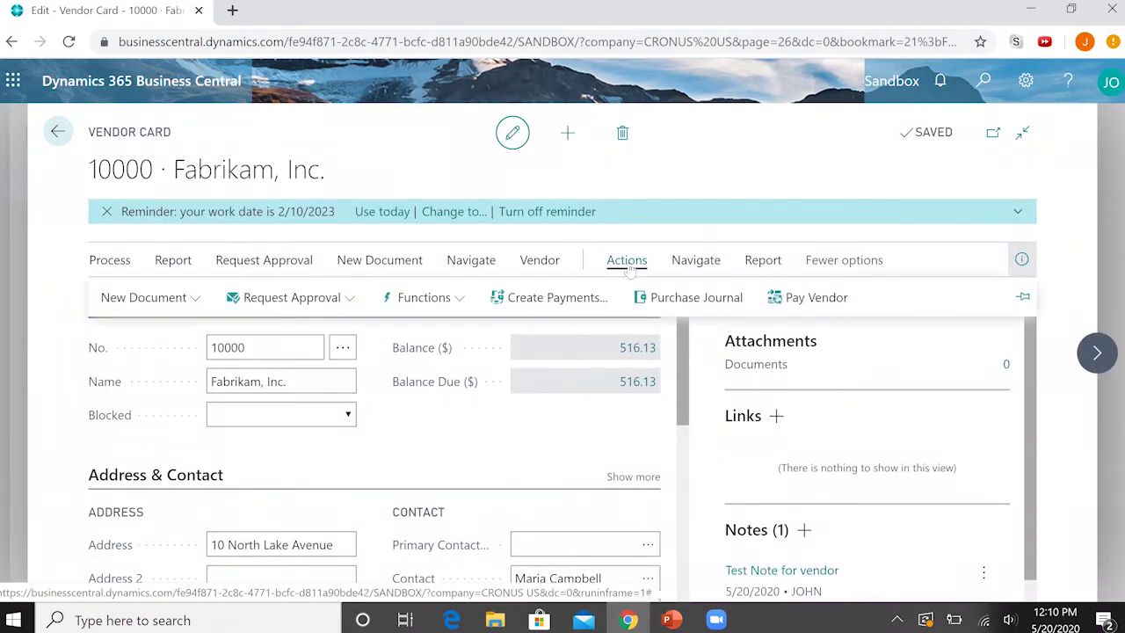
click(425, 307)
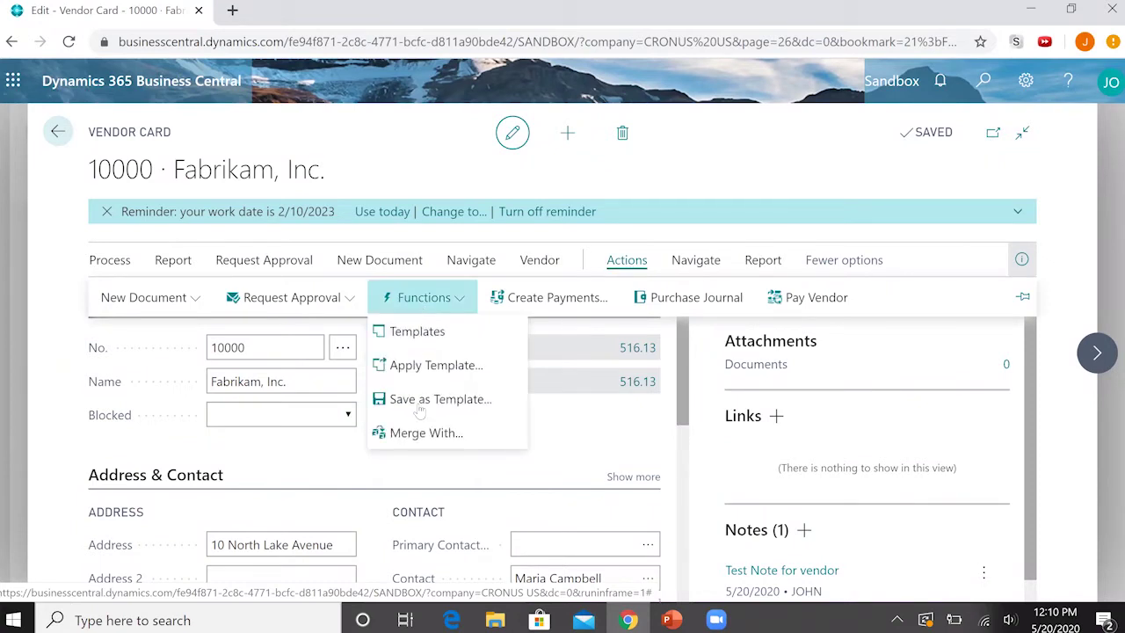
click(421, 433)
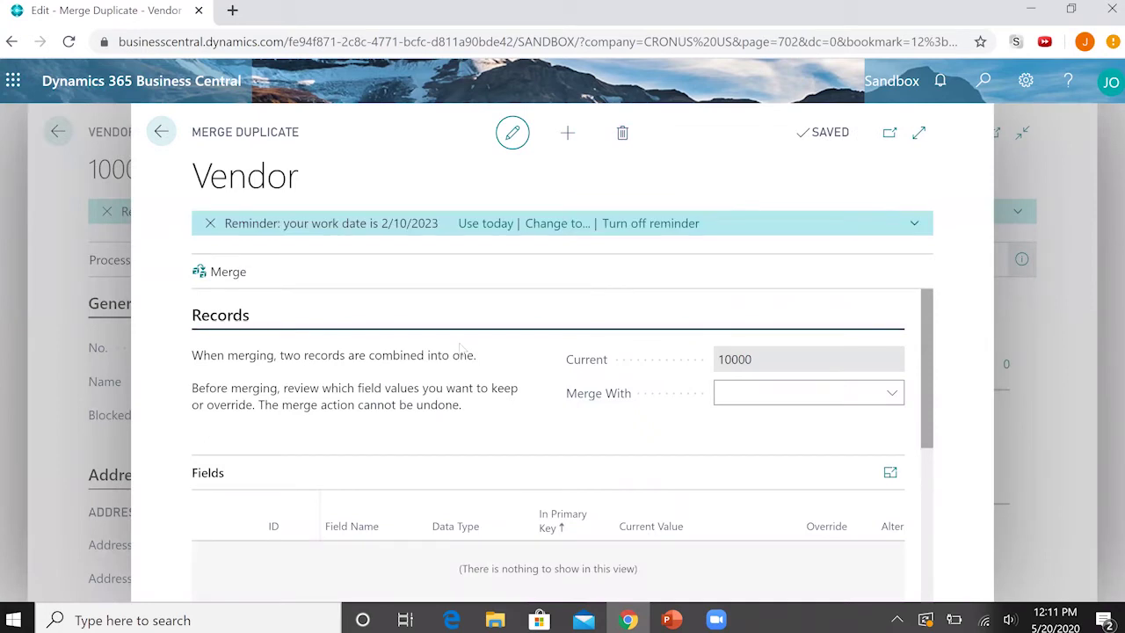
Step: Choose the duplicate vendor Fabrikam in Atlanta as the record to merge with
scroll(460, 348, down, 2)
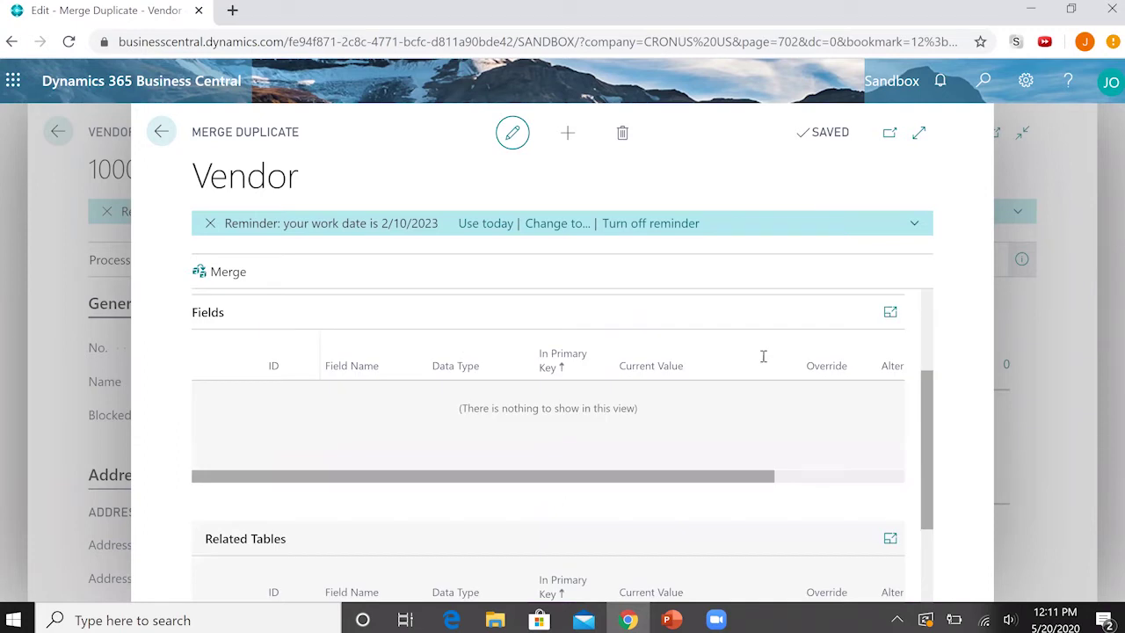
scroll(763, 356, up, 2)
click(866, 354)
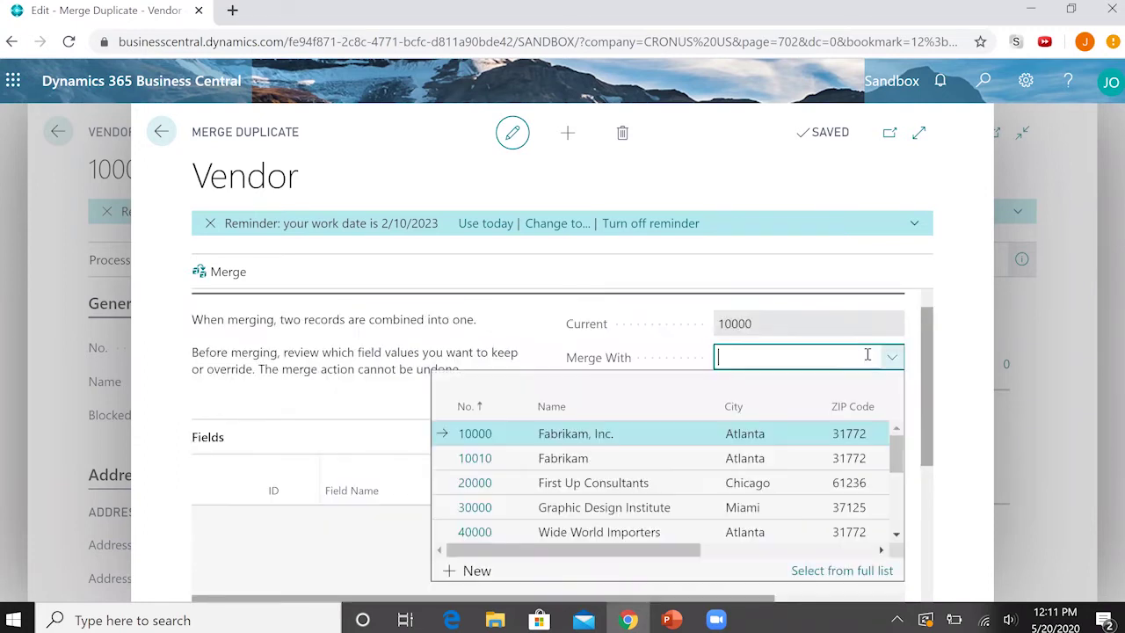
click(587, 460)
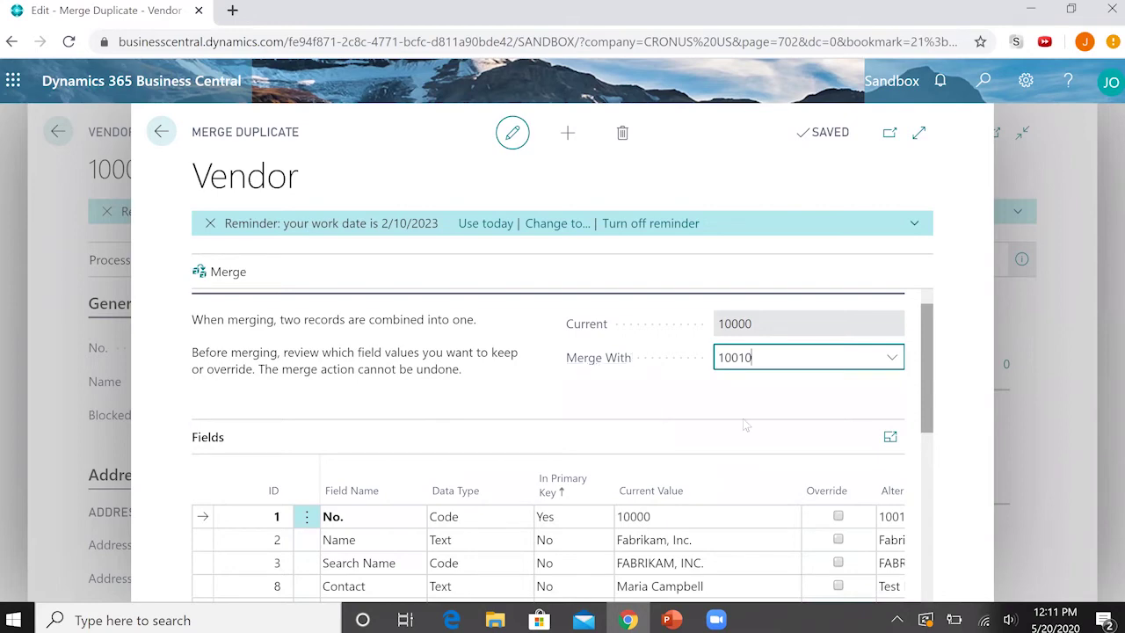
Step: Compare the current and alternate field values and override the Contact field with the alternate value Test Duplicate Contact
scroll(742, 419, down, 2)
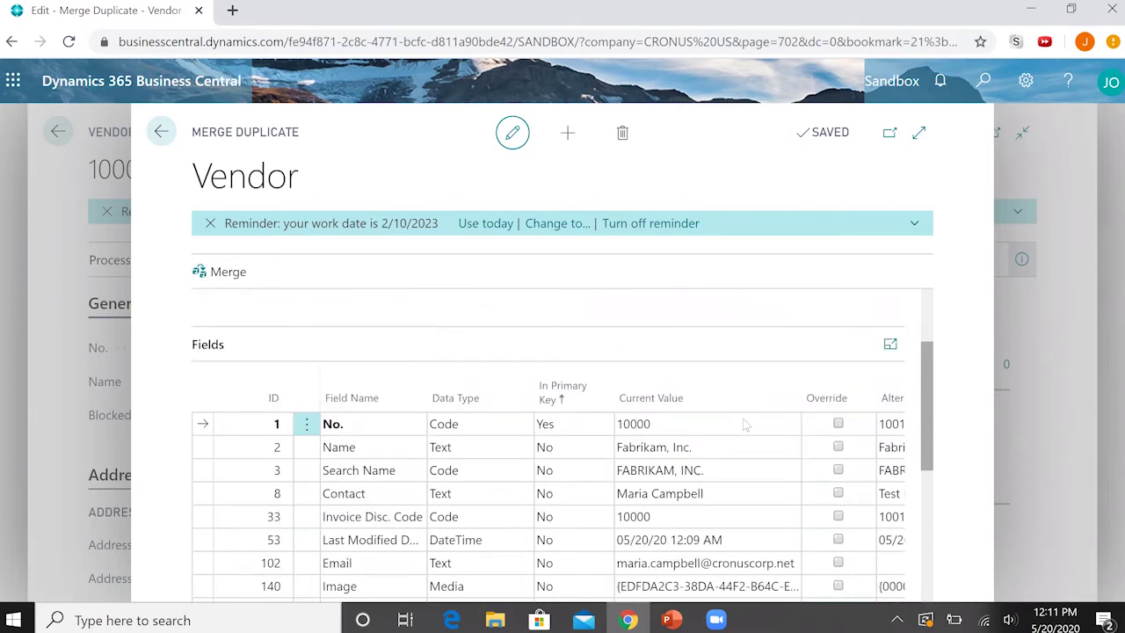
scroll(743, 418, down, 2)
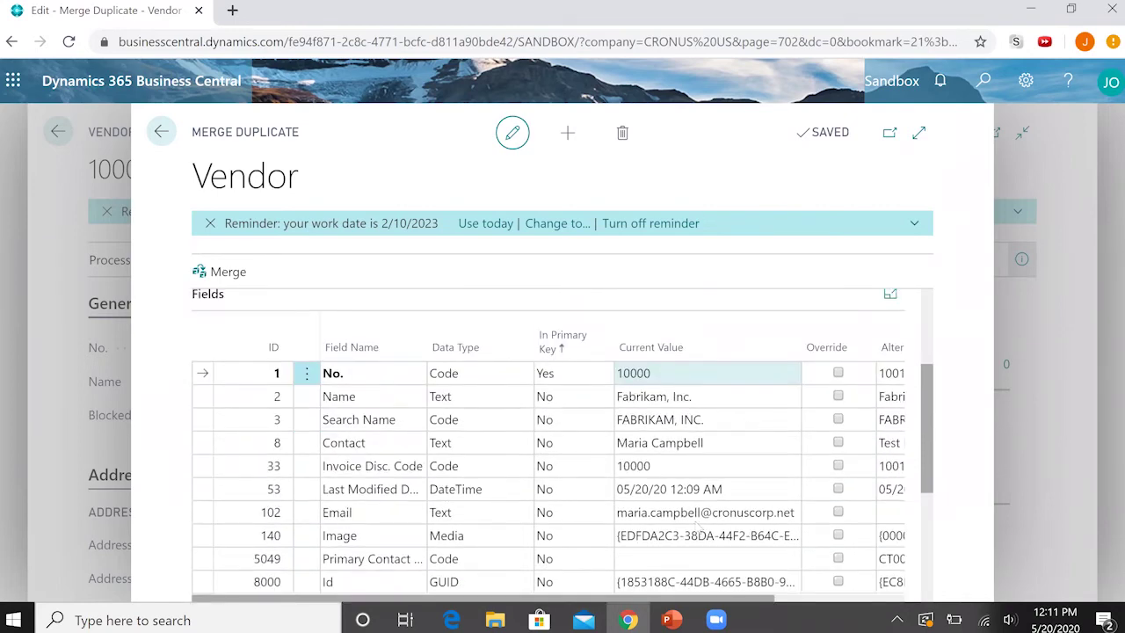
click(664, 567)
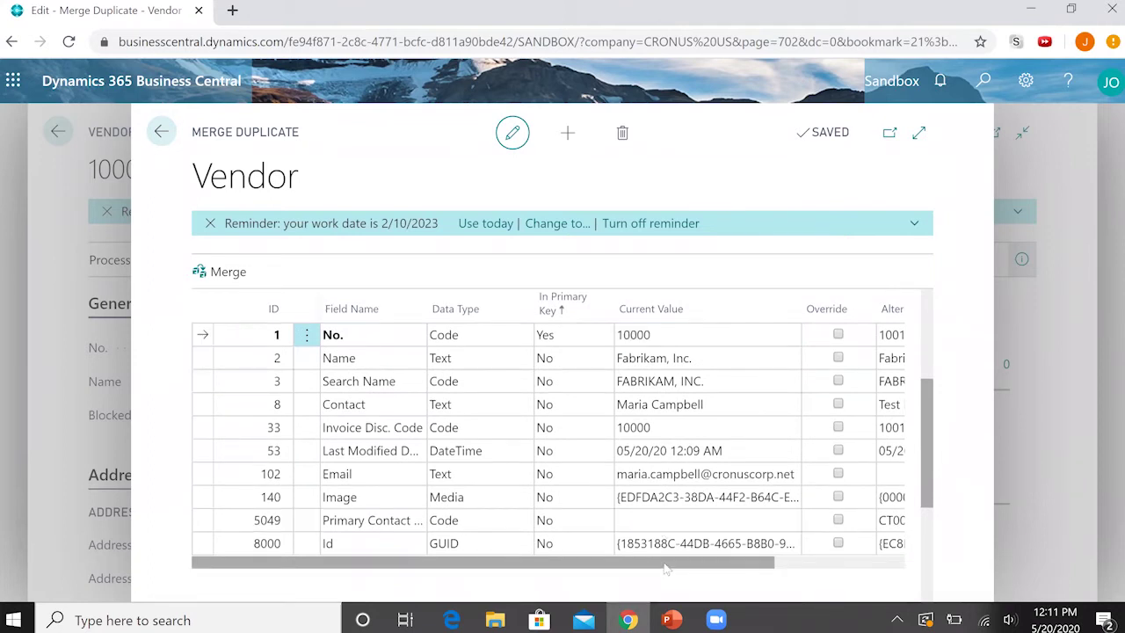
drag(667, 567, 787, 554)
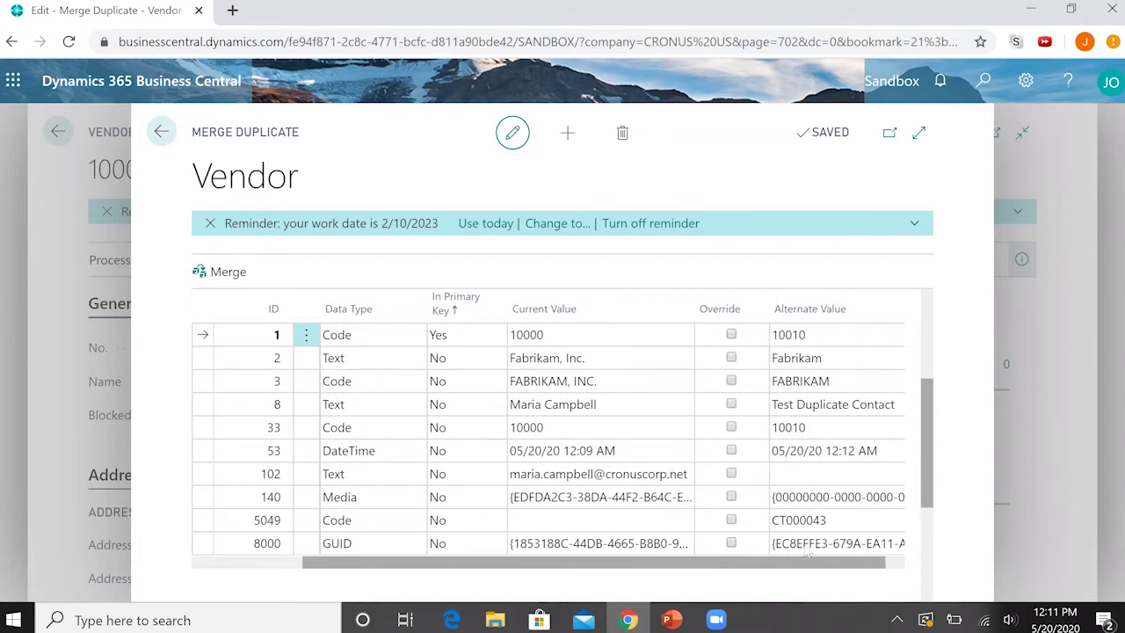
scroll(413, 448, right, 3)
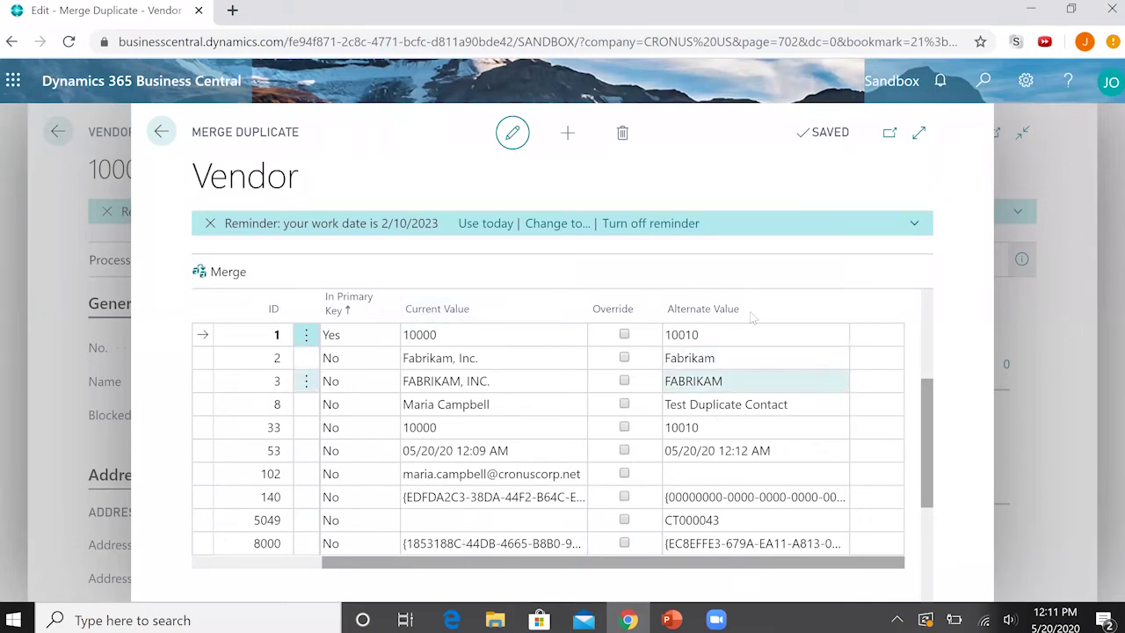
scroll(738, 477, down, 1)
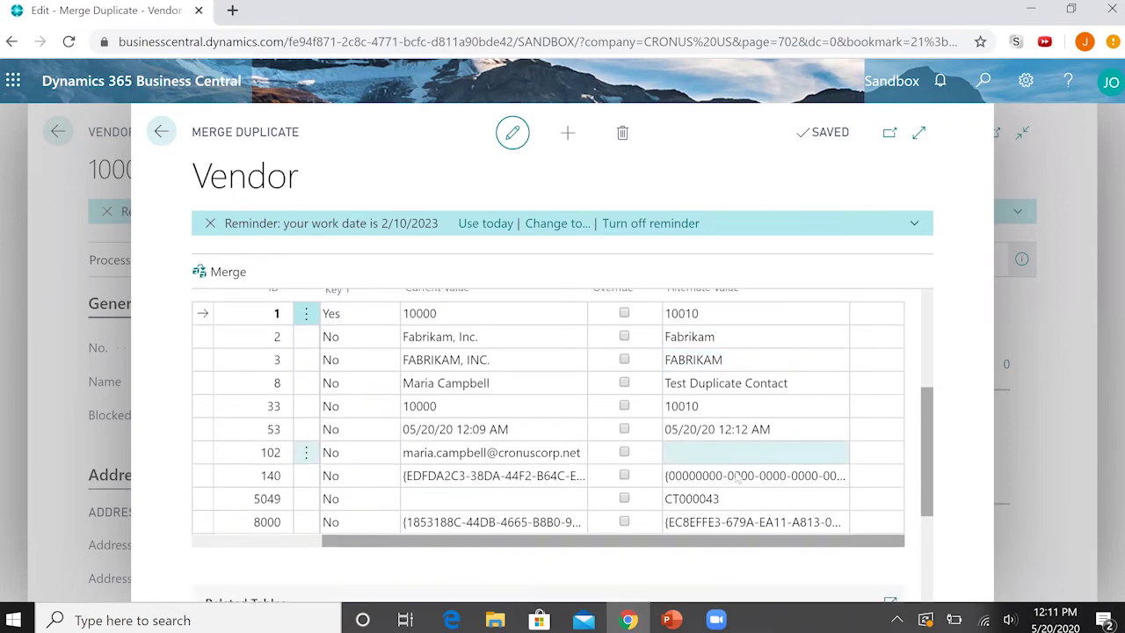
scroll(738, 476, up, 1)
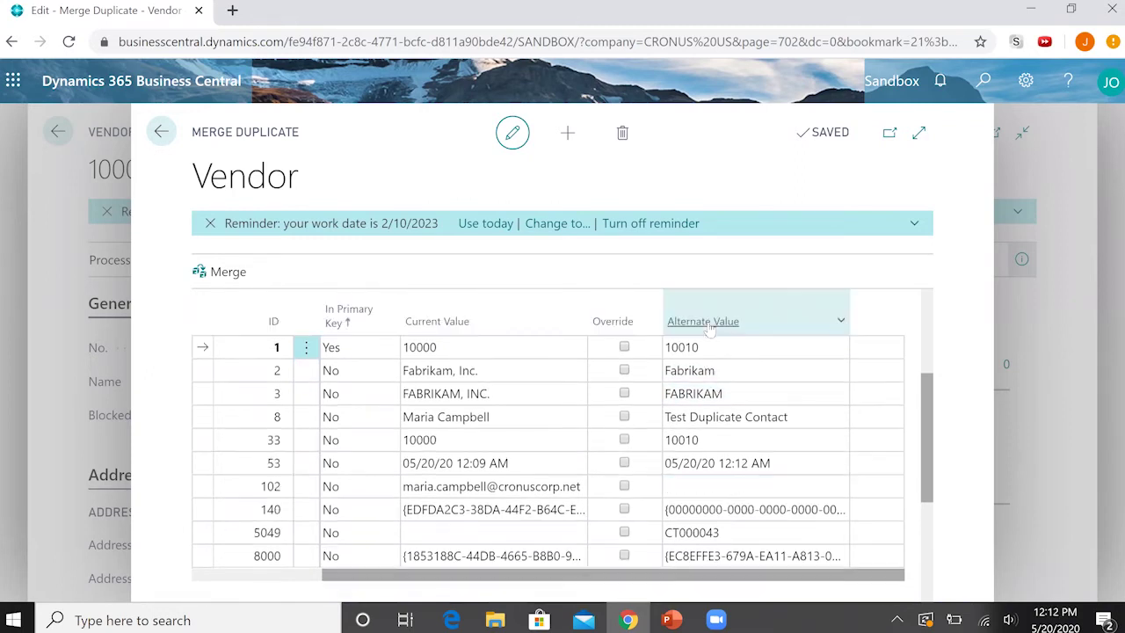
click(625, 417)
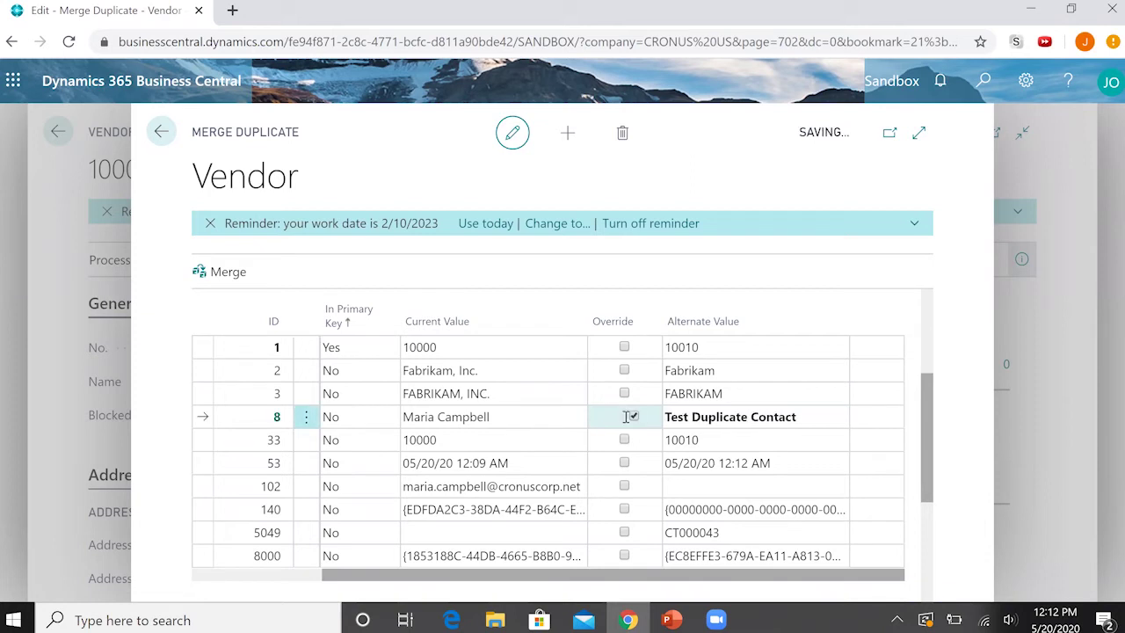
click(624, 416)
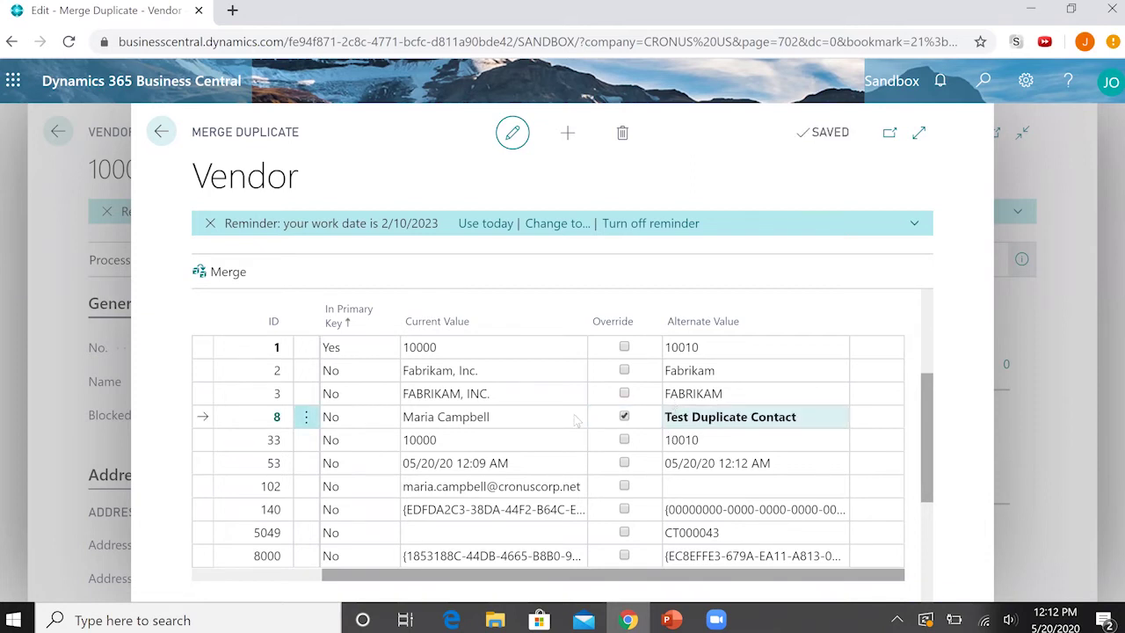
Step: Review the remaining field differences and the related tables of the two vendor records before merging
scroll(576, 420, down, 1)
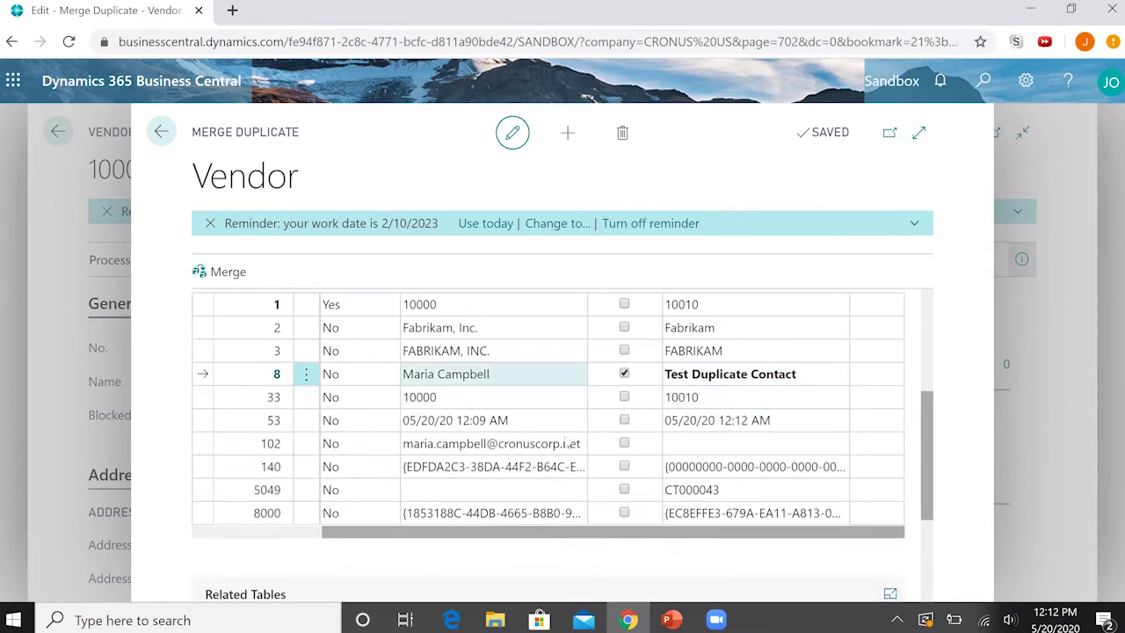
scroll(575, 417, up, 1)
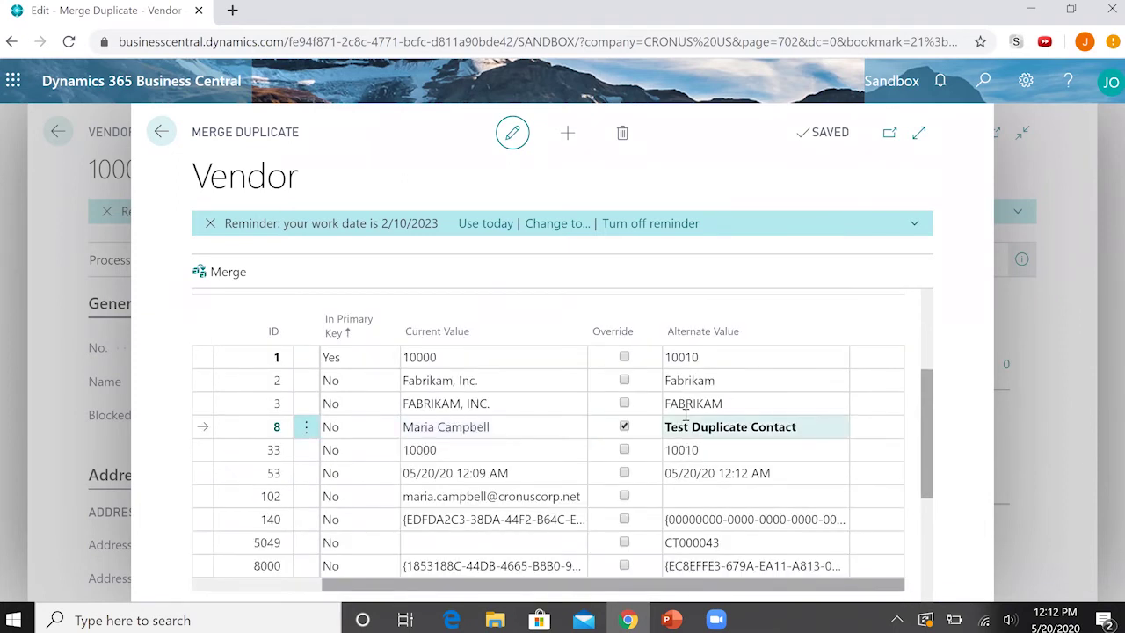
scroll(791, 475, down, 1)
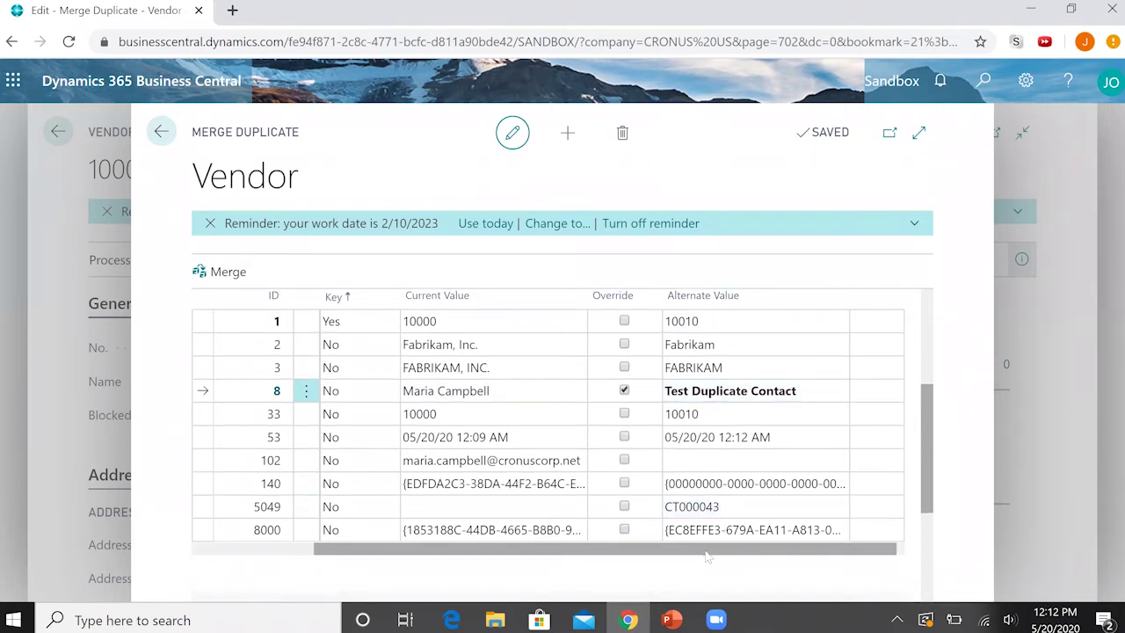
scroll(668, 561, left, 3)
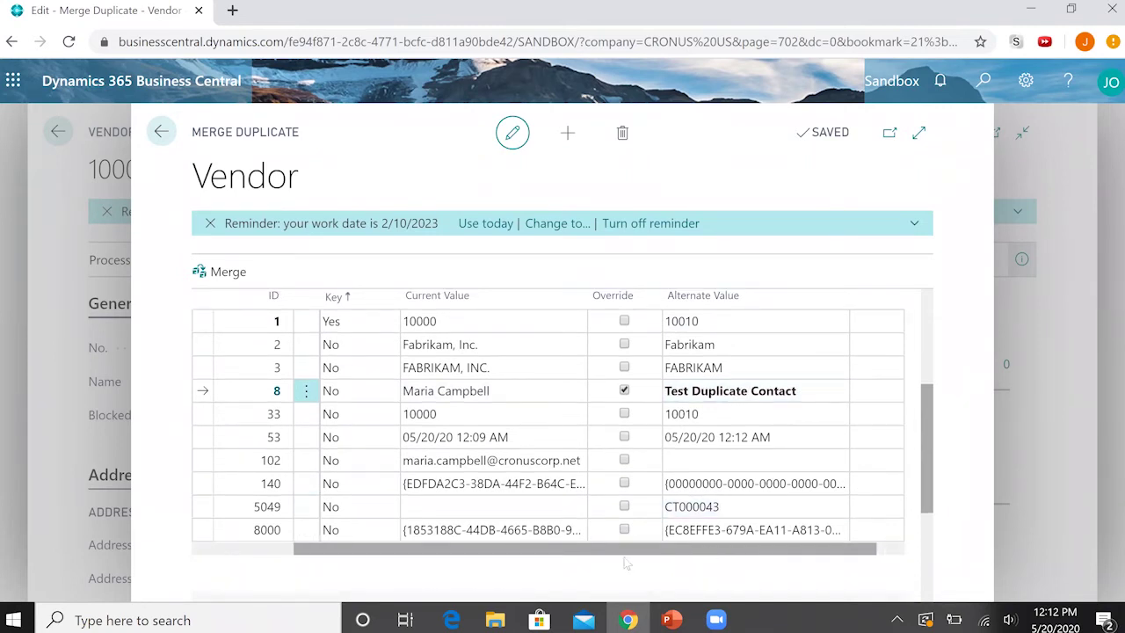
scroll(600, 565, left, 2)
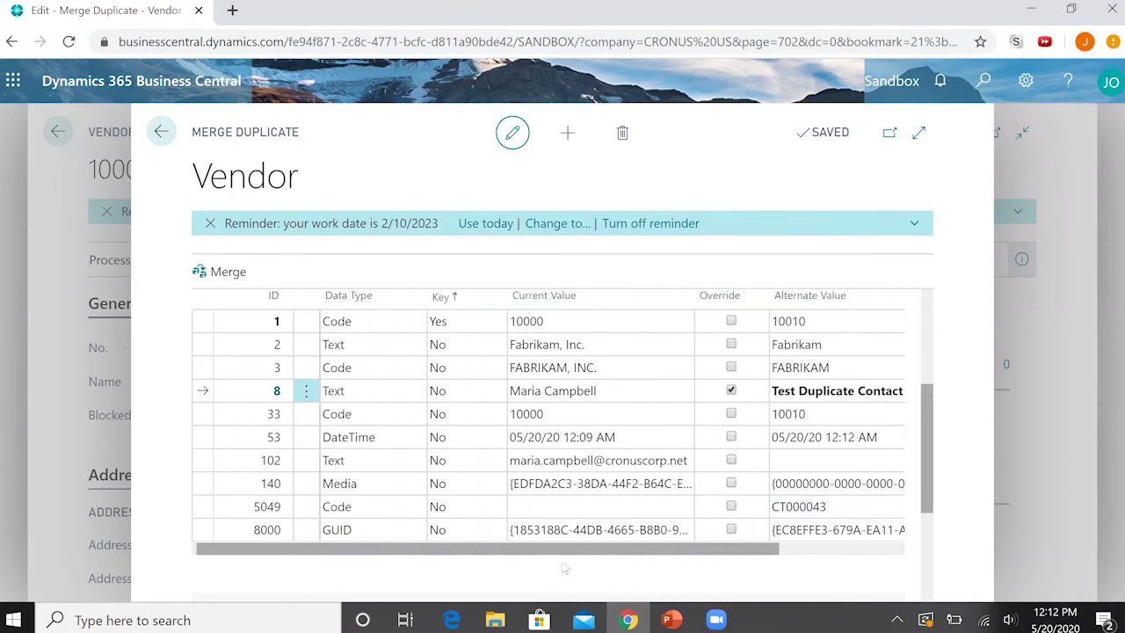
scroll(528, 566, left, 3)
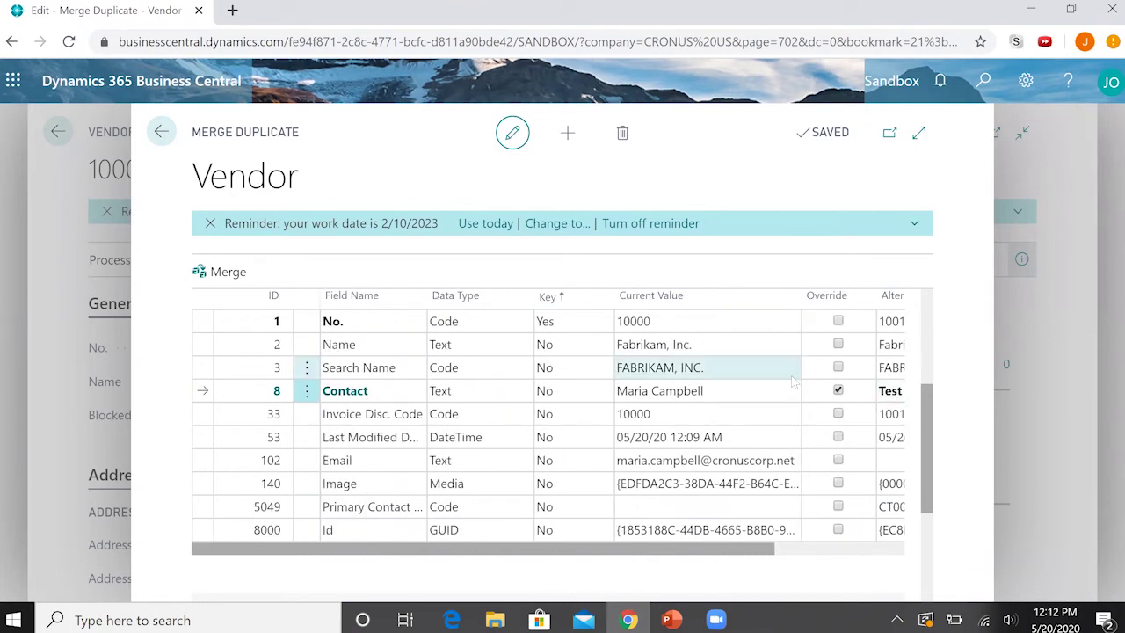
scroll(792, 379, down, 3)
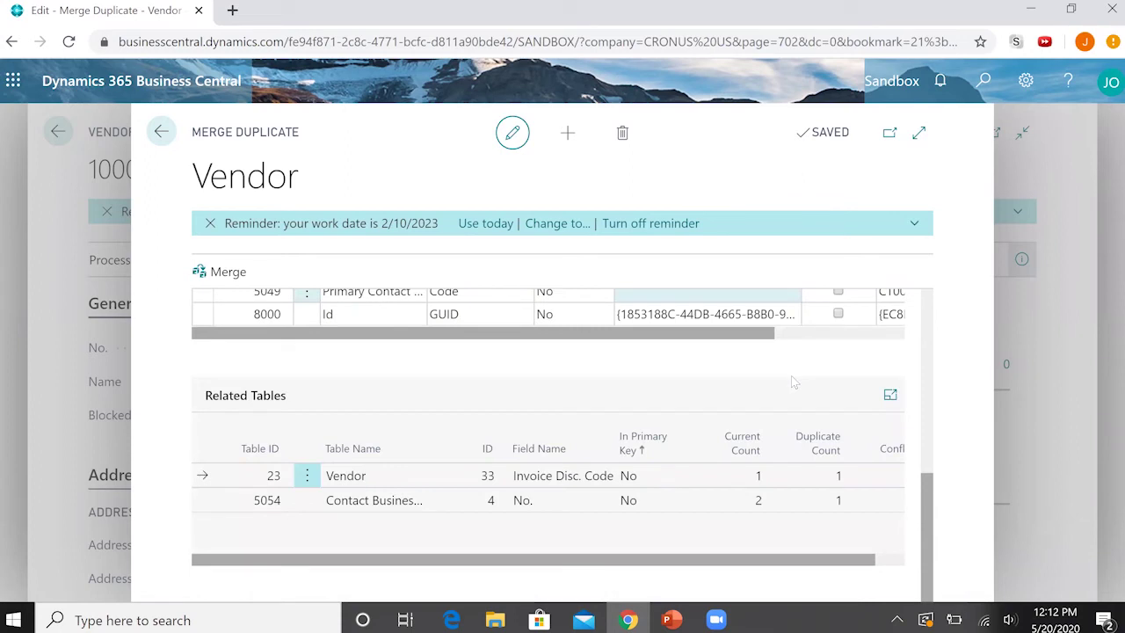
scroll(791, 375, up, 5)
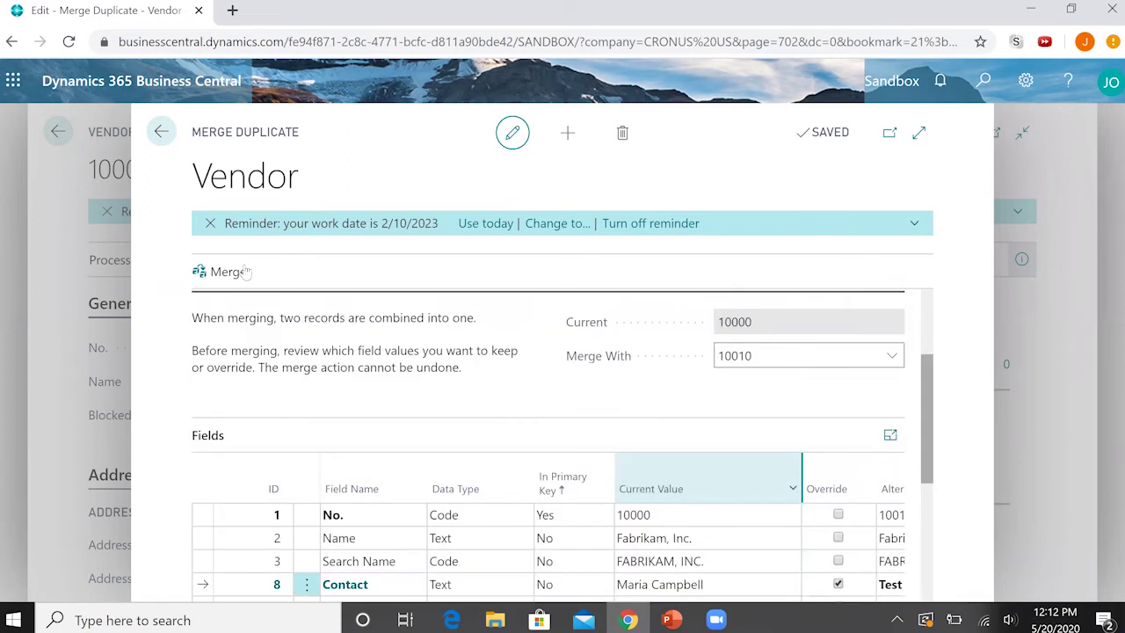
Step: Merge the duplicate Fabrikam vendor into Fabrikam, Inc. and check the updated vendor list
click(247, 273)
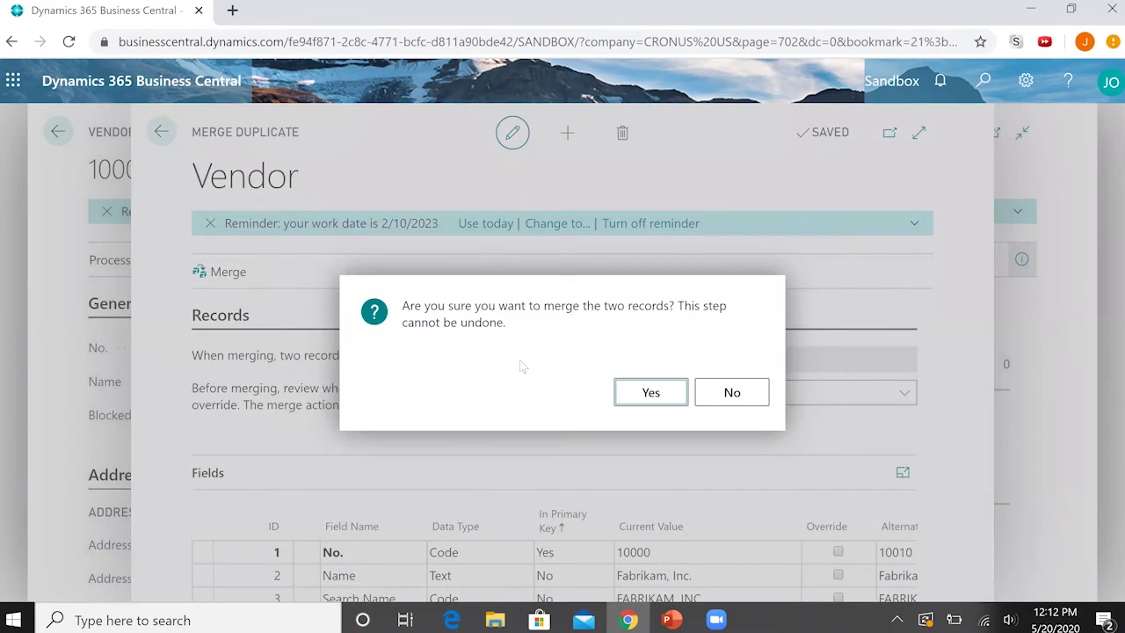
click(636, 394)
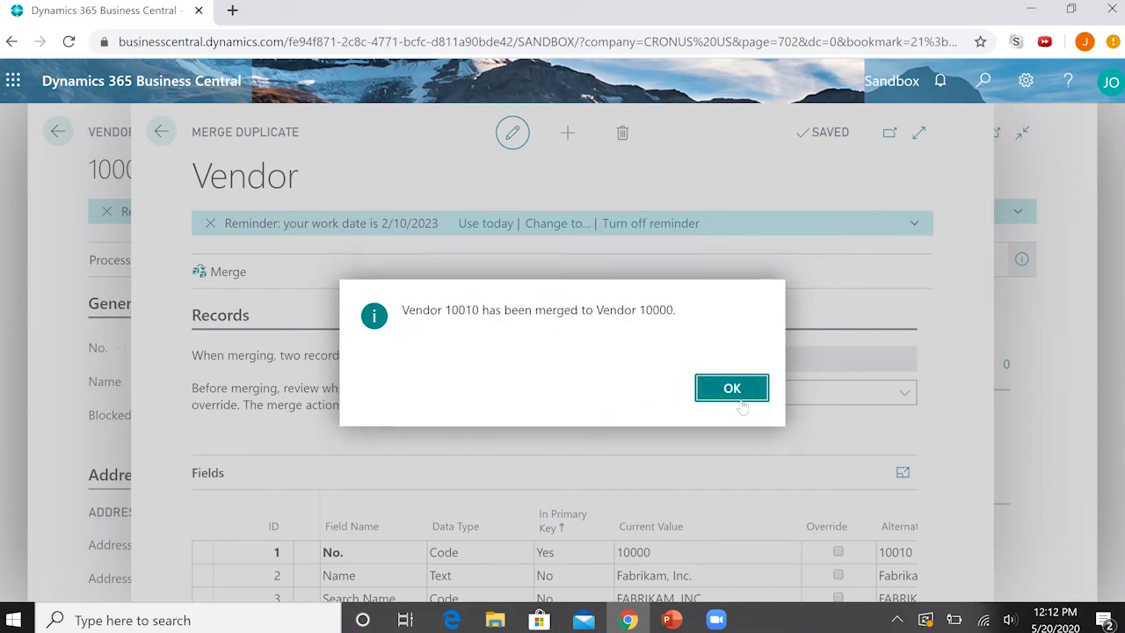
click(726, 389)
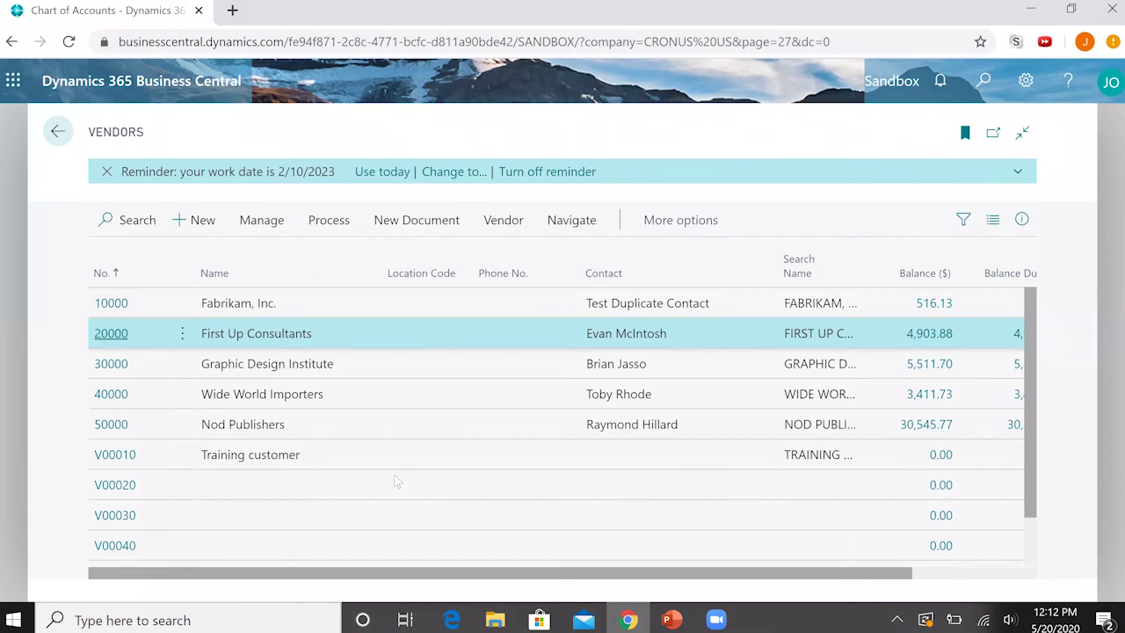
scroll(395, 481, down, 1)
scroll(302, 295, up, 1)
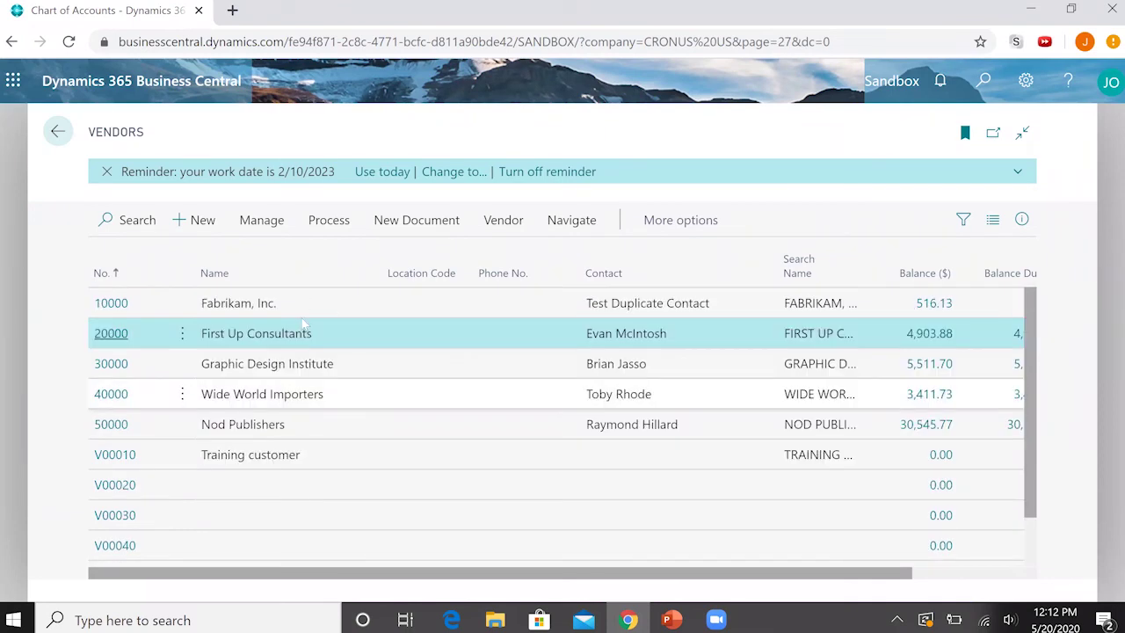